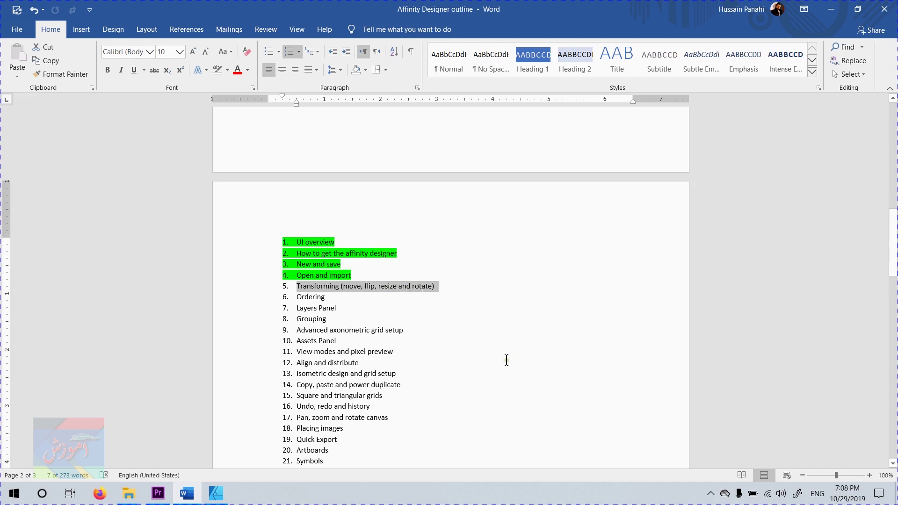
# - Select the fifth outline item, Transforming, in Word and switch to Affinity Designer
pyautogui.click(465, 284)
pyautogui.moveTo(442, 286); pyautogui.dragTo(286, 287)
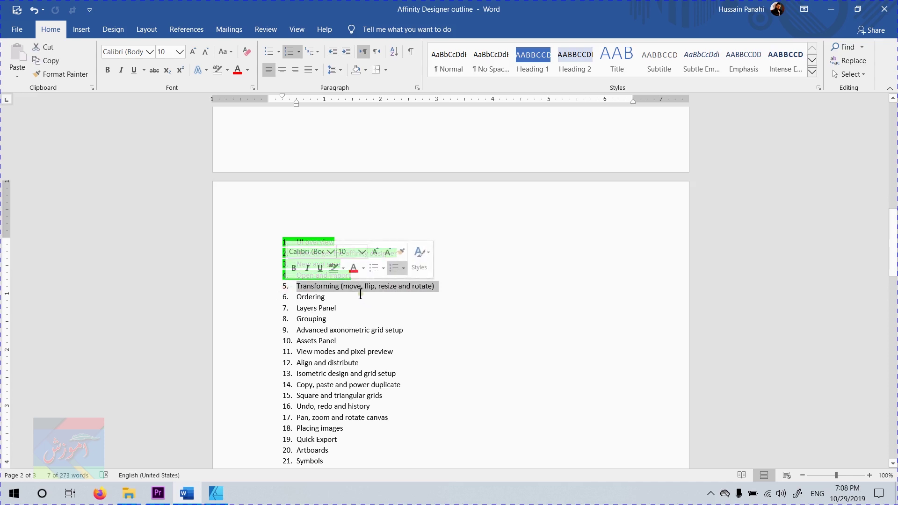
pyautogui.hotkey('alt', 'Tab')
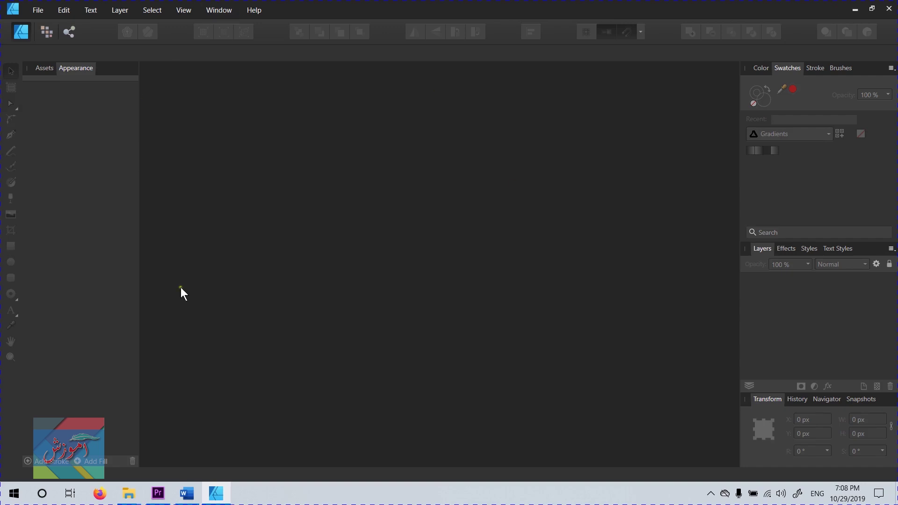
# - Open the recent file Pump Station.afdesign
pyautogui.click(43, 11)
pyautogui.moveTo(59, 74)
pyautogui.click(267, 76)
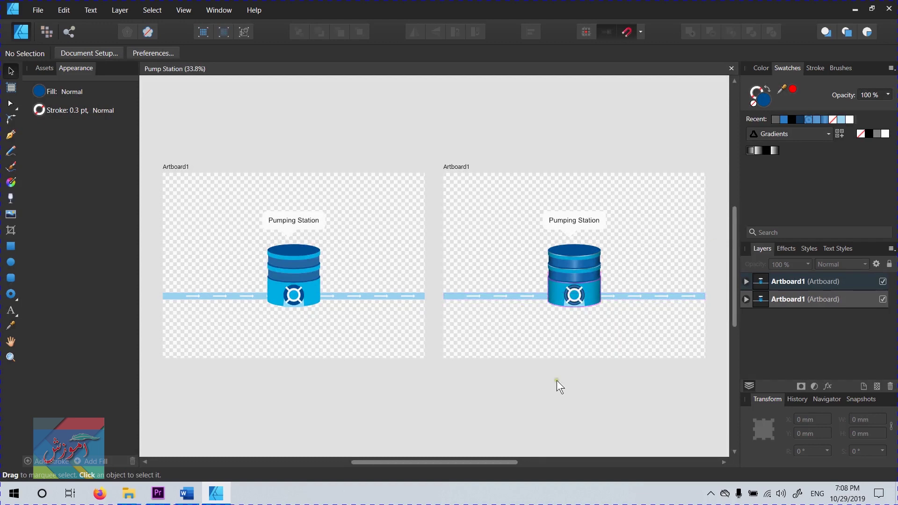
# - Group the tank's 15 parts and move the group beside the artboards, at X 792.1, Y 64.4 mm
pyautogui.click(584, 271)
pyautogui.moveTo(519, 323)
pyautogui.mouseDown()
pyautogui.moveTo(598, 295)
pyautogui.moveTo(615, 239)
pyautogui.mouseUp()
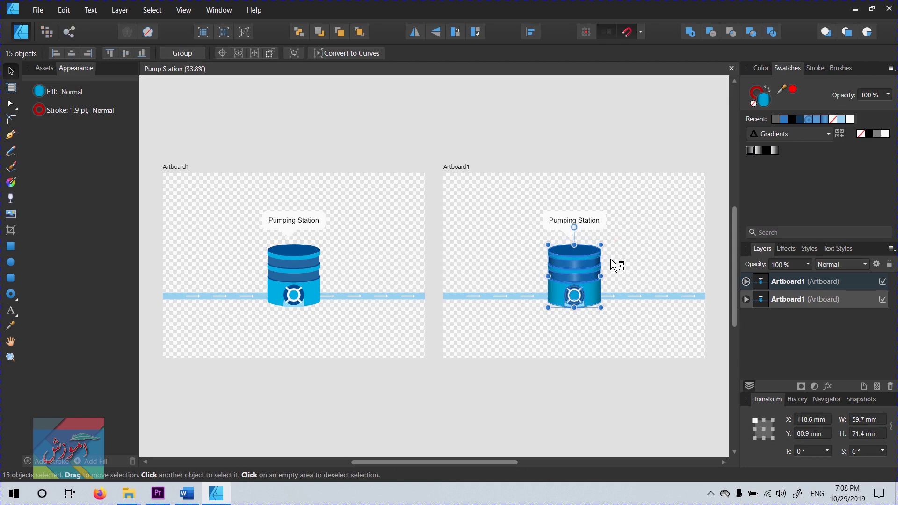
pyautogui.hotkey('ctrl', 'g')
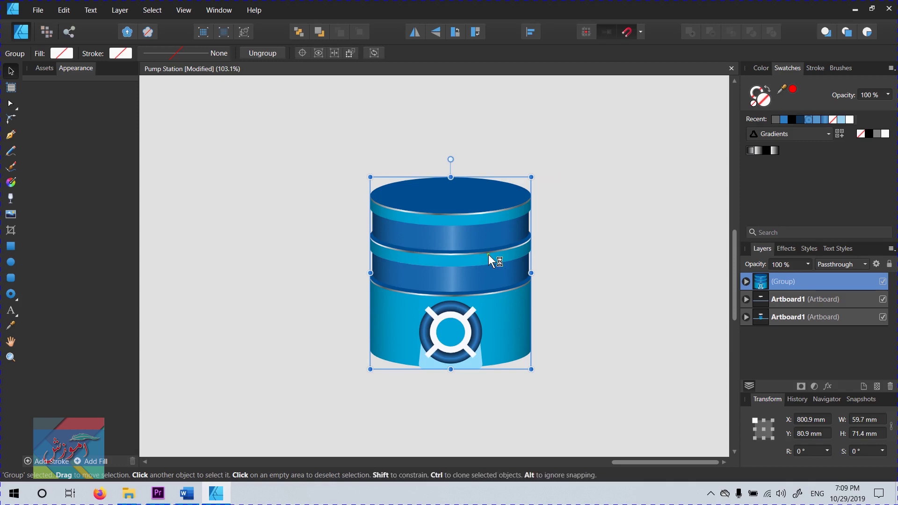
pyautogui.scroll(-3, 472, 297)
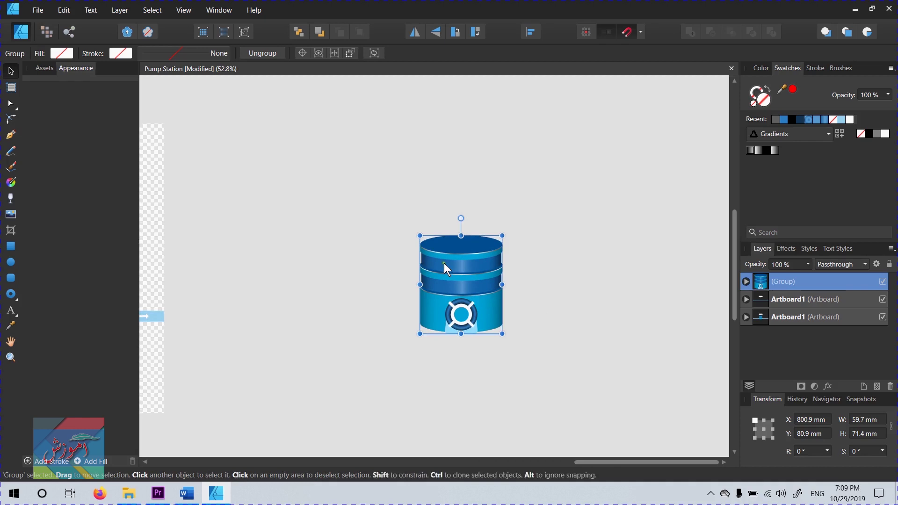
pyautogui.moveTo(472, 273)
pyautogui.mouseDown()
pyautogui.moveTo(320, 214)
pyautogui.moveTo(571, 352)
pyautogui.moveTo(618, 177)
pyautogui.moveTo(452, 291)
pyautogui.moveTo(483, 284)
pyautogui.moveTo(439, 276)
pyautogui.moveTo(604, 193)
pyautogui.moveTo(604, 330)
pyautogui.moveTo(358, 218)
pyautogui.moveTo(284, 296)
pyautogui.moveTo(420, 263)
pyautogui.moveTo(443, 247)
pyautogui.mouseUp()
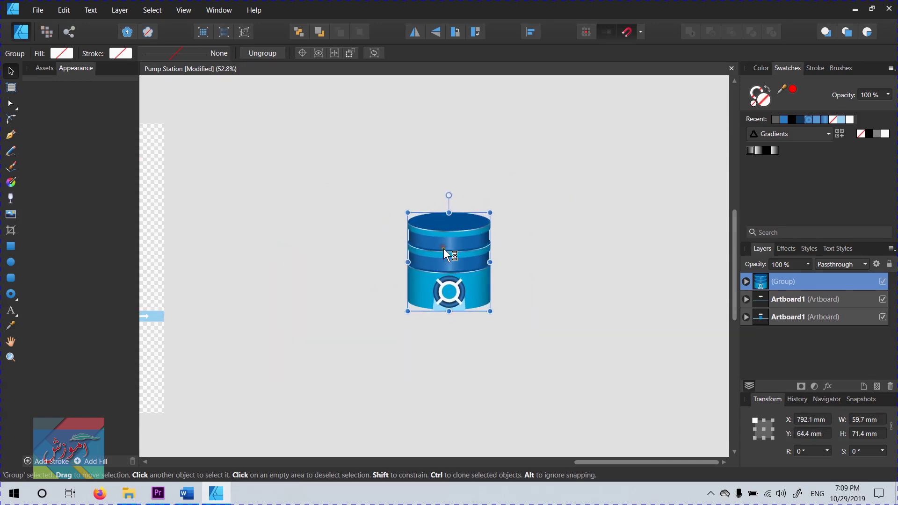
# - Resize the tank group to 117.9 × 141 mm, placed at X 746.6, Y 39 mm
pyautogui.click(12, 72)
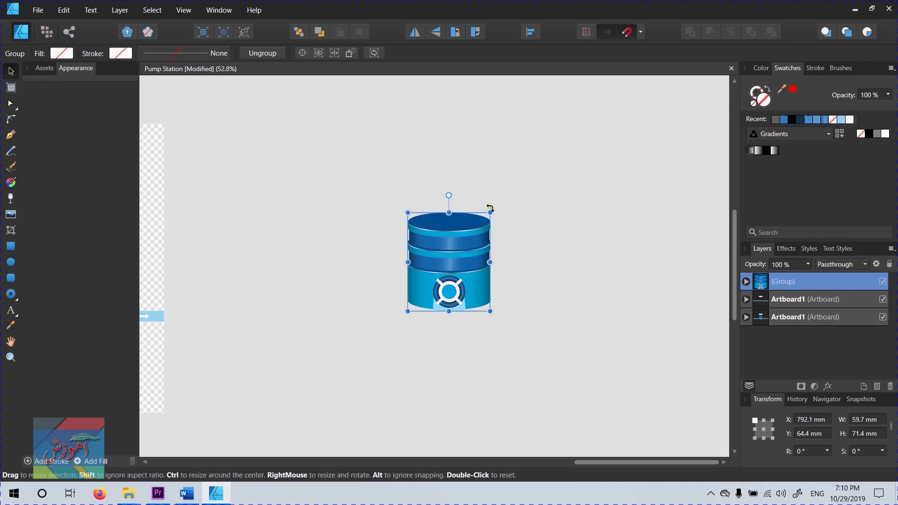
pyautogui.moveTo(490, 210); pyautogui.dragTo(558, 151)
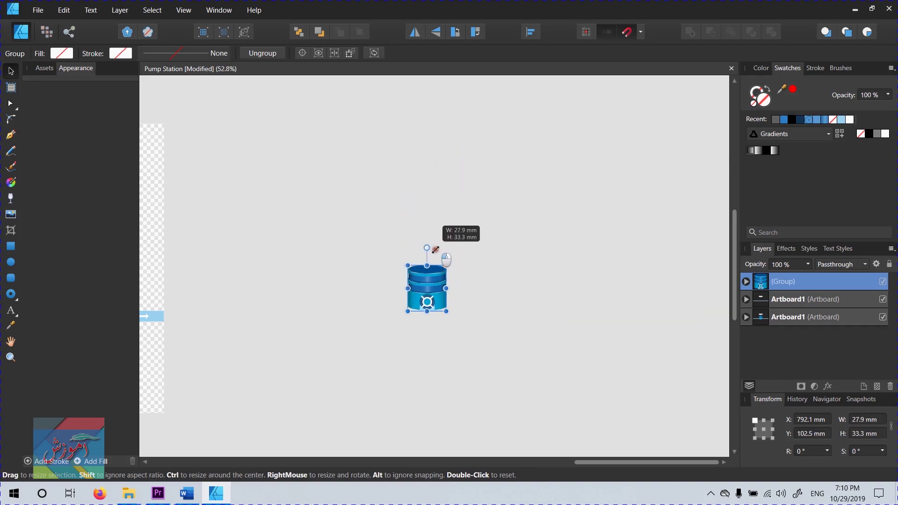
pyautogui.moveTo(558, 150); pyautogui.dragTo(567, 153)
pyautogui.moveTo(520, 229); pyautogui.dragTo(487, 262)
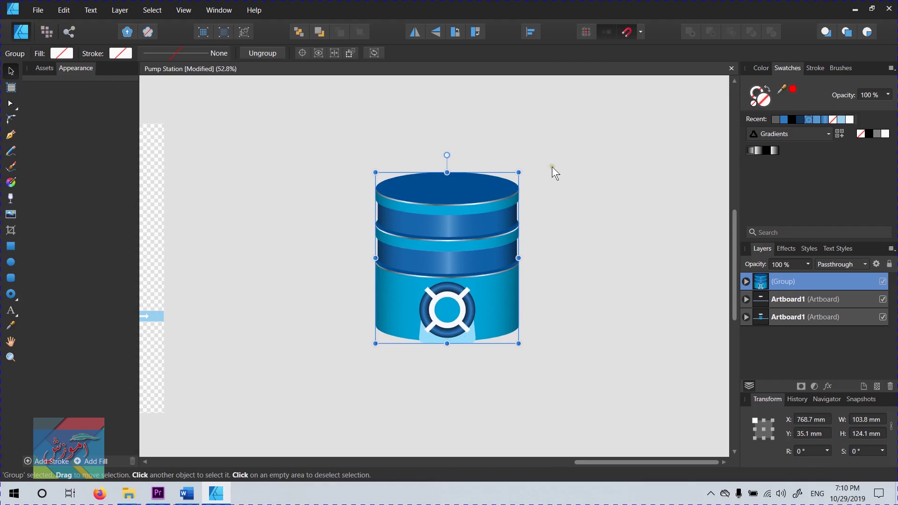
pyautogui.moveTo(518, 172)
pyautogui.mouseDown()
pyautogui.moveTo(452, 241)
pyautogui.moveTo(418, 292)
pyautogui.moveTo(600, 139)
pyautogui.mouseUp()
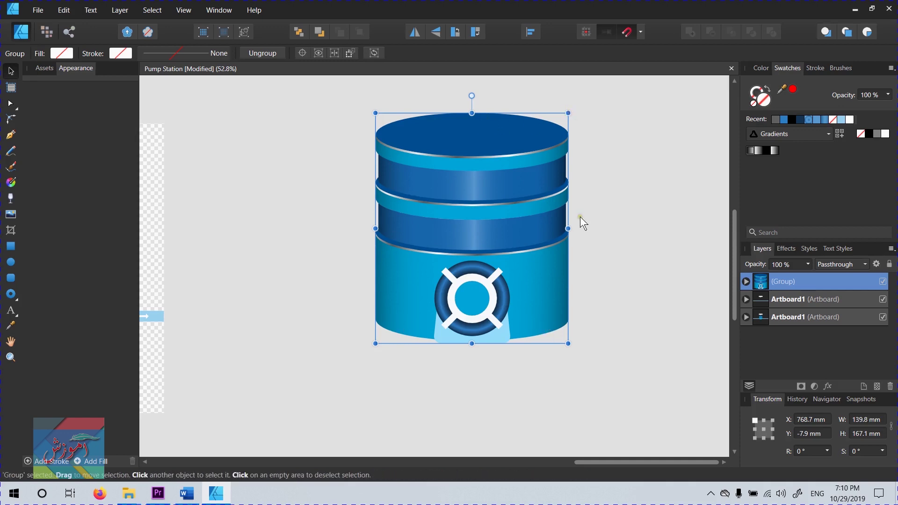
pyautogui.moveTo(507, 194); pyautogui.dragTo(477, 223)
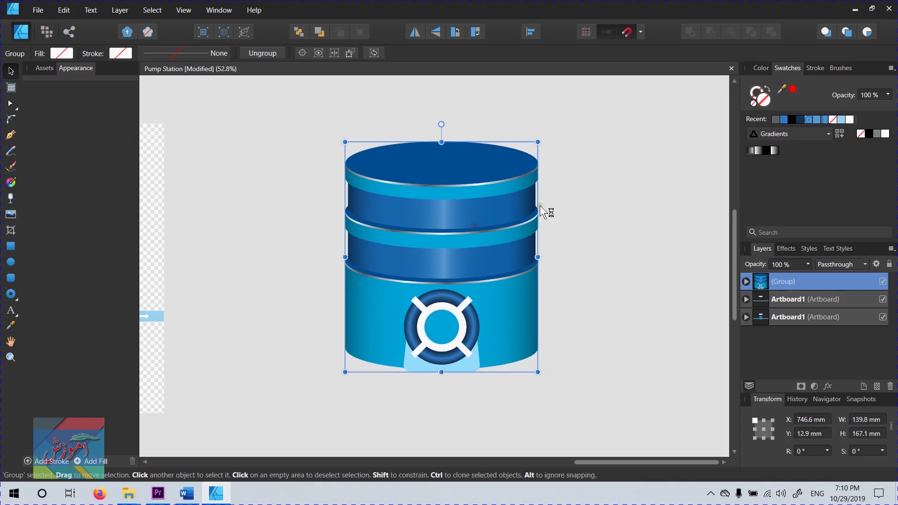
pyautogui.moveTo(538, 142)
pyautogui.mouseDown()
pyautogui.moveTo(484, 206)
pyautogui.moveTo(382, 253)
pyautogui.moveTo(390, 223)
pyautogui.moveTo(382, 341)
pyautogui.moveTo(495, 357)
pyautogui.moveTo(555, 348)
pyautogui.moveTo(556, 321)
pyautogui.mouseUp()
pyautogui.hotkey('ctrl', 'z')
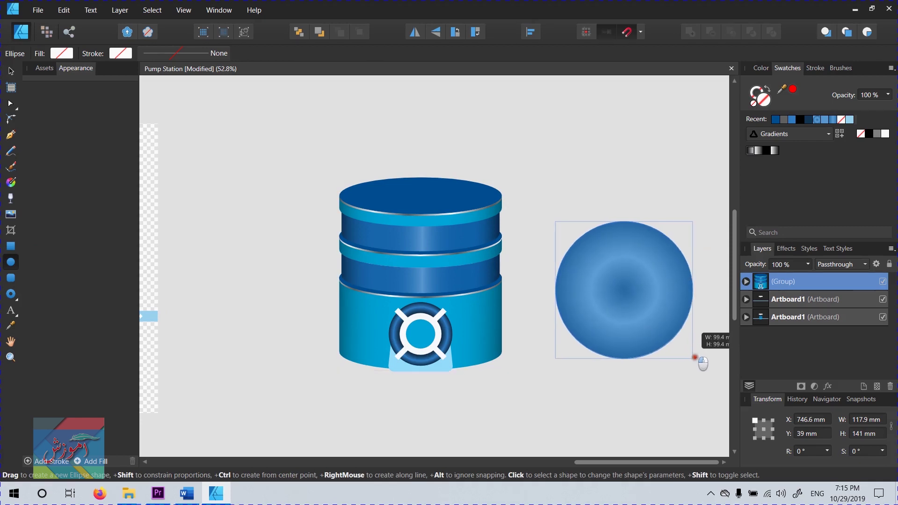
# - Draw a 100.3 mm gradient circle beside the tank and a 75.6 mm circle stacked above it
pyautogui.moveTo(709, 374); pyautogui.dragTo(694, 360)
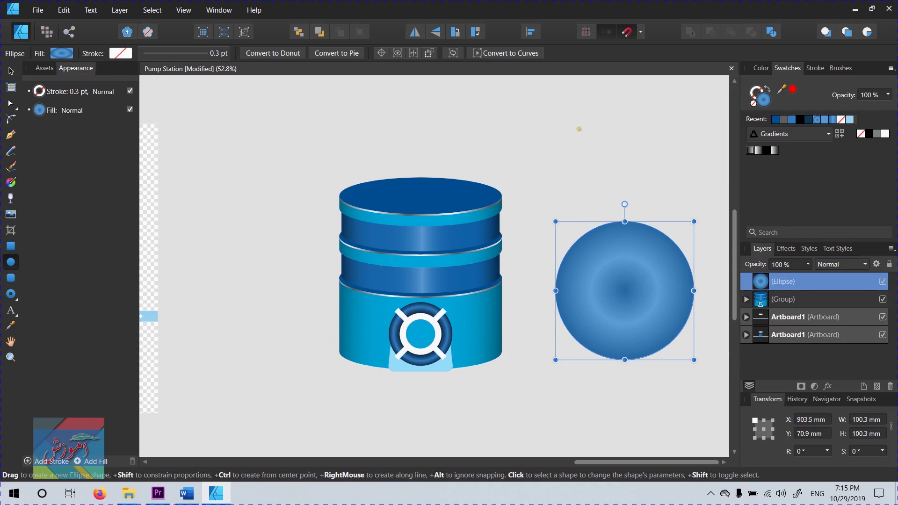
pyautogui.moveTo(581, 133)
pyautogui.mouseDown()
pyautogui.moveTo(657, 246)
pyautogui.moveTo(696, 172)
pyautogui.mouseUp()
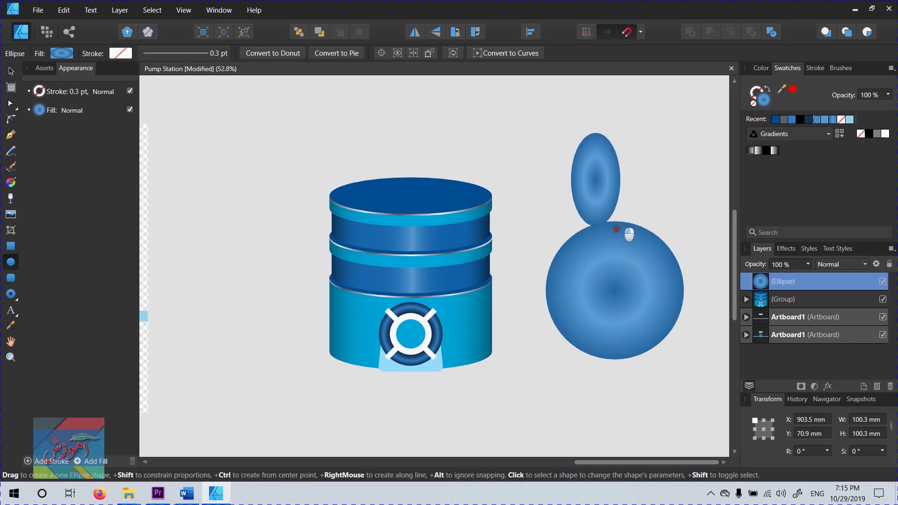
pyautogui.moveTo(695, 171)
pyautogui.mouseDown()
pyautogui.moveTo(608, 209)
pyautogui.moveTo(613, 197)
pyautogui.moveTo(680, 243)
pyautogui.moveTo(617, 182)
pyautogui.moveTo(681, 243)
pyautogui.moveTo(627, 172)
pyautogui.moveTo(667, 266)
pyautogui.moveTo(639, 219)
pyautogui.moveTo(666, 257)
pyautogui.mouseUp()
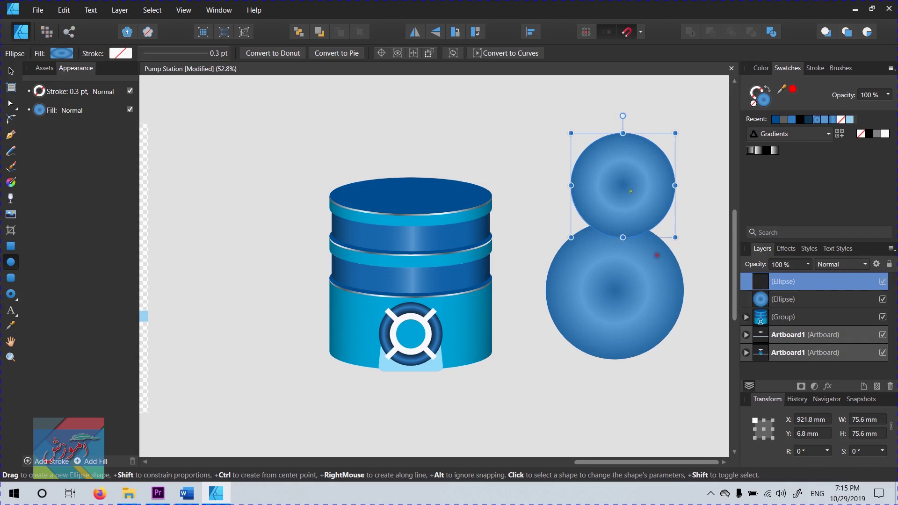
pyautogui.click(10, 72)
pyautogui.moveTo(608, 180); pyautogui.dragTo(600, 185)
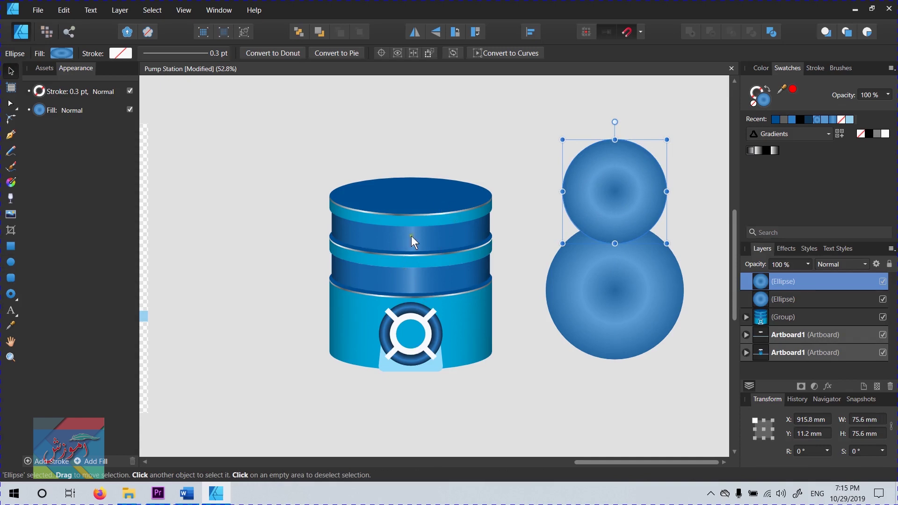
# - Shrink the tank group slightly and resize the upper circle to 73.8 mm at X 915.8, Y 13 mm
pyautogui.click(790, 317)
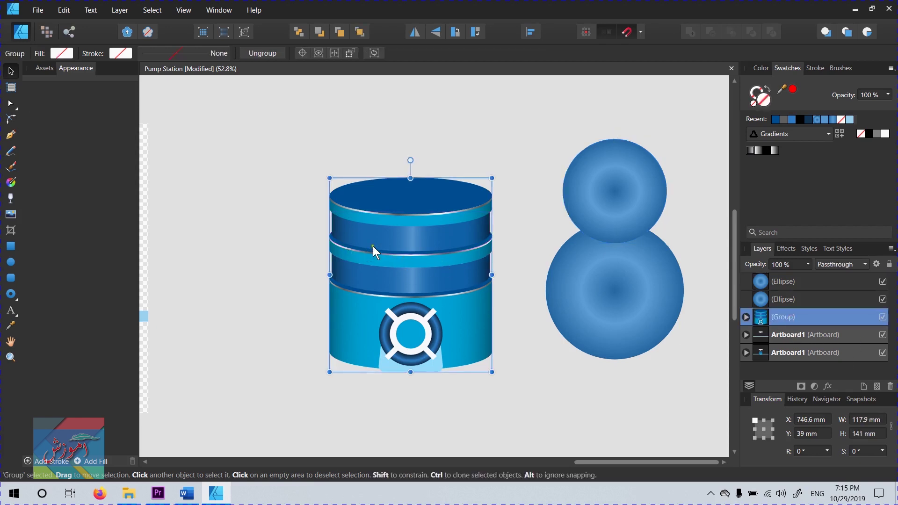
pyautogui.click(295, 183)
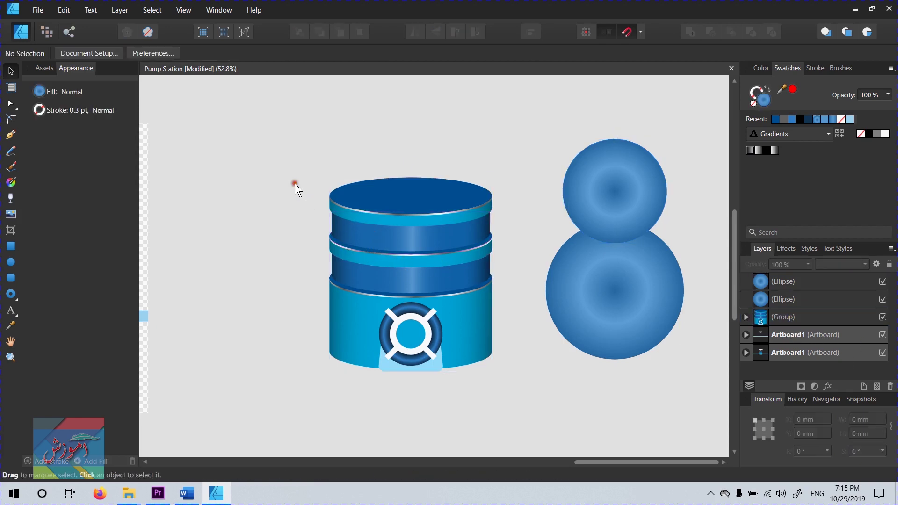
pyautogui.click(446, 249)
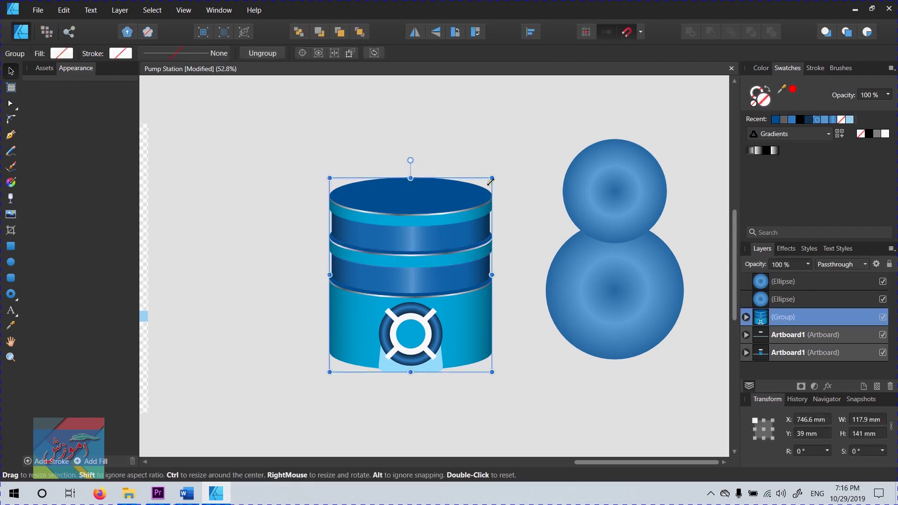
pyautogui.moveTo(495, 175); pyautogui.dragTo(425, 249)
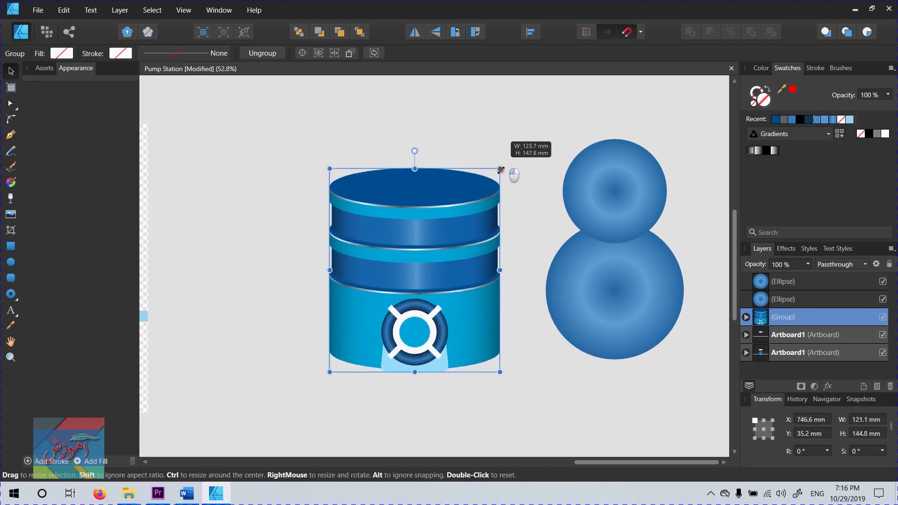
pyautogui.moveTo(425, 249)
pyautogui.mouseDown()
pyautogui.moveTo(421, 264)
pyautogui.moveTo(407, 222)
pyautogui.moveTo(445, 250)
pyautogui.moveTo(495, 202)
pyautogui.moveTo(357, 244)
pyautogui.moveTo(505, 191)
pyautogui.moveTo(385, 274)
pyautogui.moveTo(471, 202)
pyautogui.moveTo(475, 216)
pyautogui.moveTo(480, 192)
pyautogui.mouseUp()
pyautogui.click(636, 212)
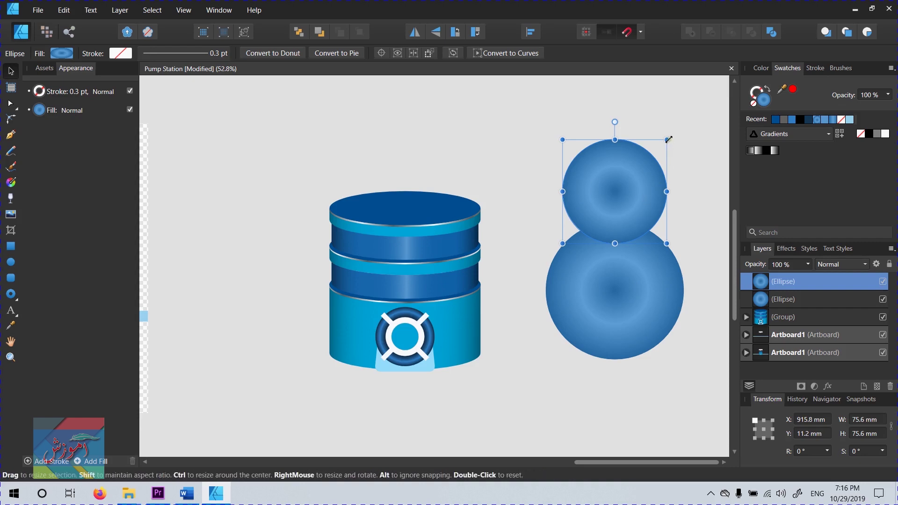
pyautogui.moveTo(666, 140)
pyautogui.mouseDown()
pyautogui.moveTo(664, 201)
pyautogui.moveTo(628, 186)
pyautogui.moveTo(683, 120)
pyautogui.moveTo(661, 201)
pyautogui.moveTo(613, 136)
pyautogui.moveTo(706, 116)
pyautogui.moveTo(649, 199)
pyautogui.moveTo(619, 124)
pyautogui.moveTo(678, 153)
pyautogui.moveTo(623, 136)
pyautogui.moveTo(666, 166)
pyautogui.moveTo(684, 119)
pyautogui.moveTo(642, 135)
pyautogui.moveTo(612, 186)
pyautogui.moveTo(687, 116)
pyautogui.moveTo(610, 136)
pyautogui.moveTo(572, 208)
pyautogui.moveTo(691, 133)
pyautogui.moveTo(637, 100)
pyautogui.moveTo(590, 109)
pyautogui.moveTo(657, 206)
pyautogui.moveTo(674, 132)
pyautogui.moveTo(608, 198)
pyautogui.moveTo(669, 212)
pyautogui.moveTo(650, 153)
pyautogui.moveTo(701, 125)
pyautogui.moveTo(661, 164)
pyautogui.moveTo(701, 111)
pyautogui.moveTo(669, 146)
pyautogui.moveTo(675, 166)
pyautogui.moveTo(675, 150)
pyautogui.mouseUp()
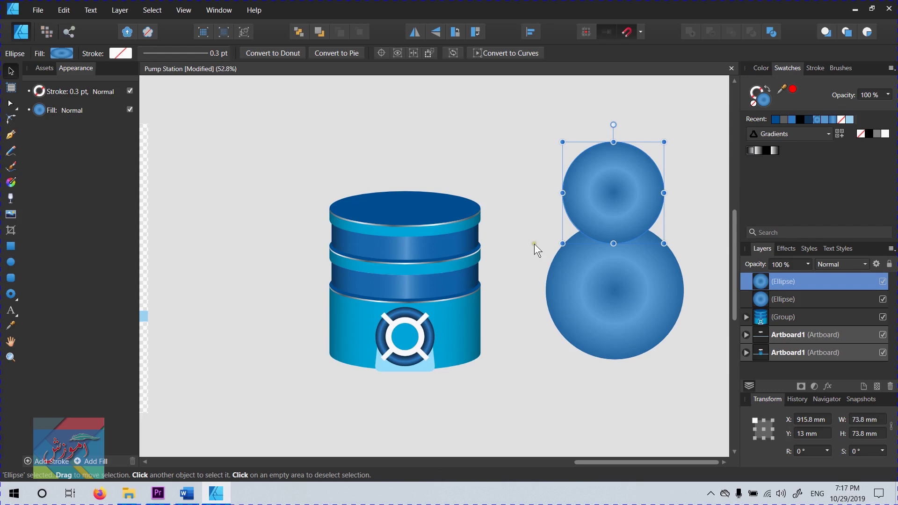
# - Draw the dark blue Logo circle above-left of the tank, sized 79.7 × 79.7 mm
pyautogui.click(10, 263)
pyautogui.moveTo(208, 124); pyautogui.dragTo(302, 212)
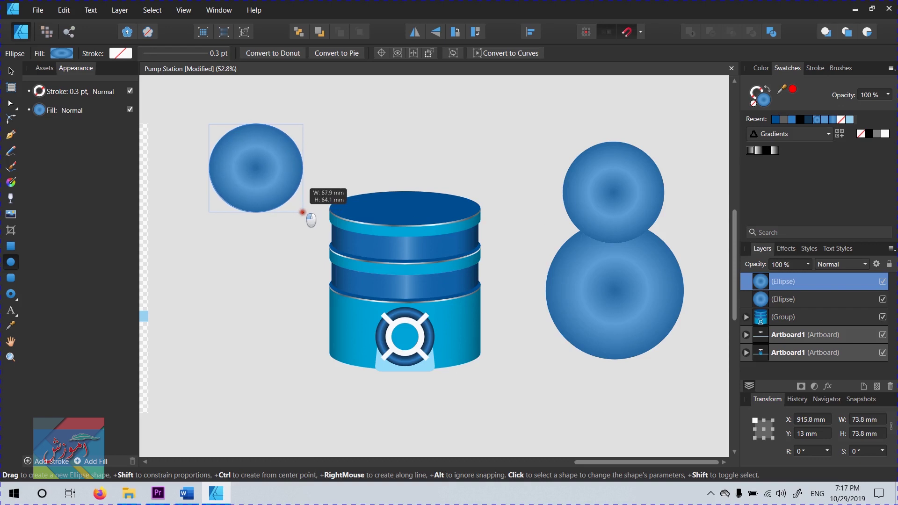
pyautogui.moveTo(302, 212); pyautogui.dragTo(304, 220)
pyautogui.moveTo(300, 141)
pyautogui.mouseDown()
pyautogui.moveTo(296, 161)
pyautogui.moveTo(286, 127)
pyautogui.moveTo(287, 135)
pyautogui.moveTo(271, 123)
pyautogui.moveTo(248, 123)
pyautogui.moveTo(285, 195)
pyautogui.moveTo(318, 112)
pyautogui.mouseUp()
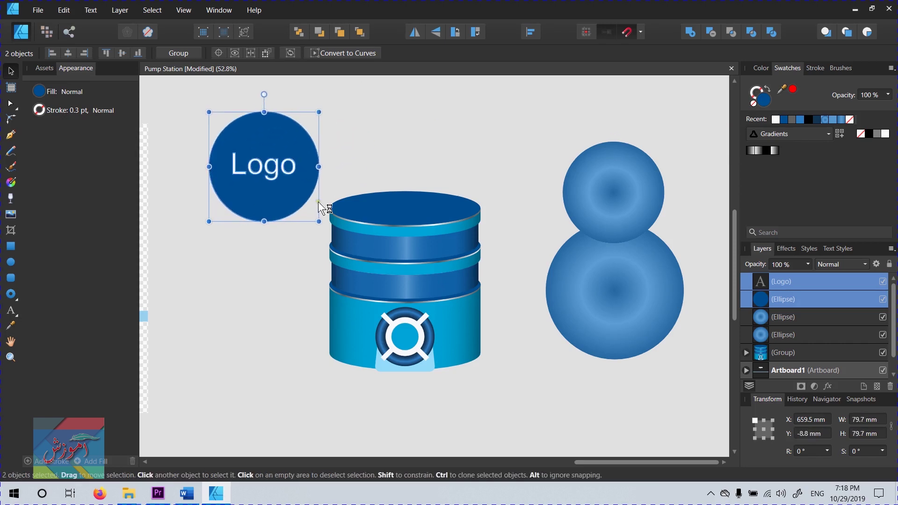
pyautogui.click(275, 268)
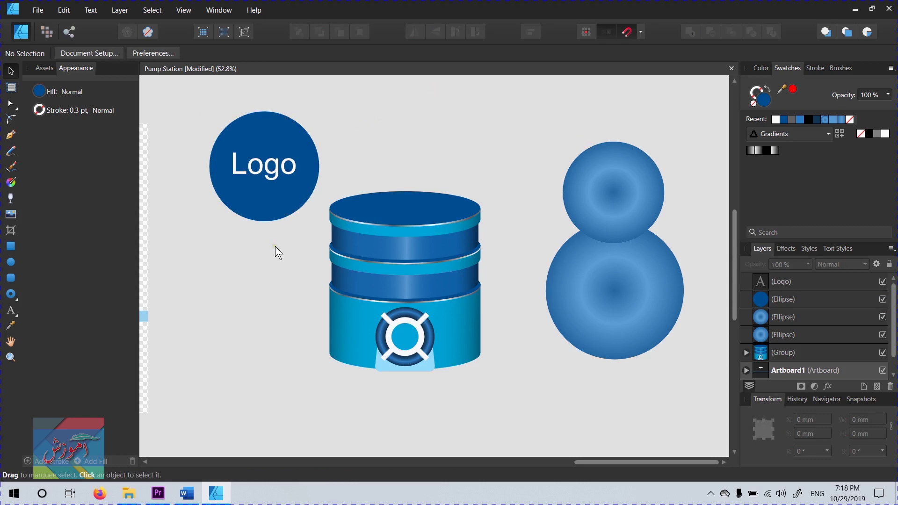
# - Widen the tank group to 109.6 × 131 mm, undoing an accidental corner resize
pyautogui.click(405, 281)
pyautogui.moveTo(480, 281)
pyautogui.mouseDown()
pyautogui.moveTo(512, 282)
pyautogui.moveTo(462, 293)
pyautogui.mouseUp()
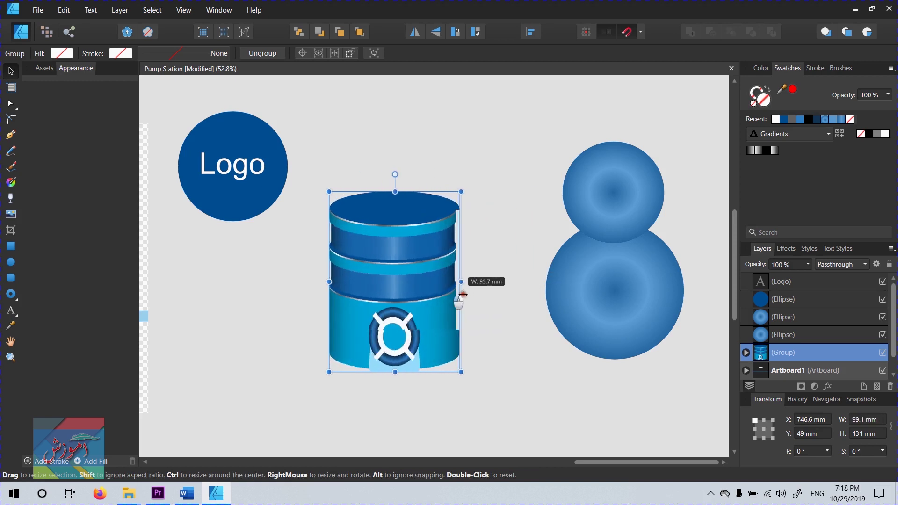
pyautogui.moveTo(462, 293); pyautogui.dragTo(480, 281)
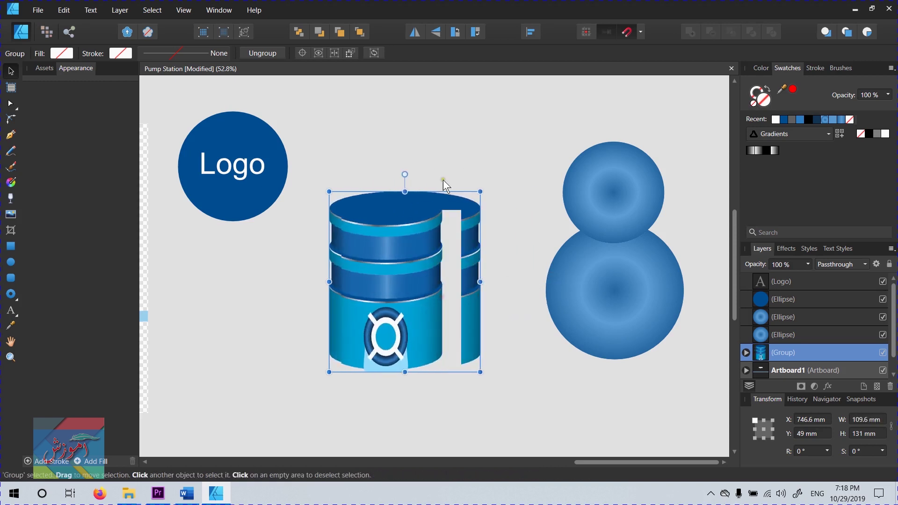
pyautogui.moveTo(480, 192); pyautogui.dragTo(483, 202)
pyautogui.hotkey('ctrl', 'z')
pyautogui.moveTo(480, 282)
pyautogui.mouseDown()
pyautogui.moveTo(507, 281)
pyautogui.moveTo(480, 281)
pyautogui.mouseUp()
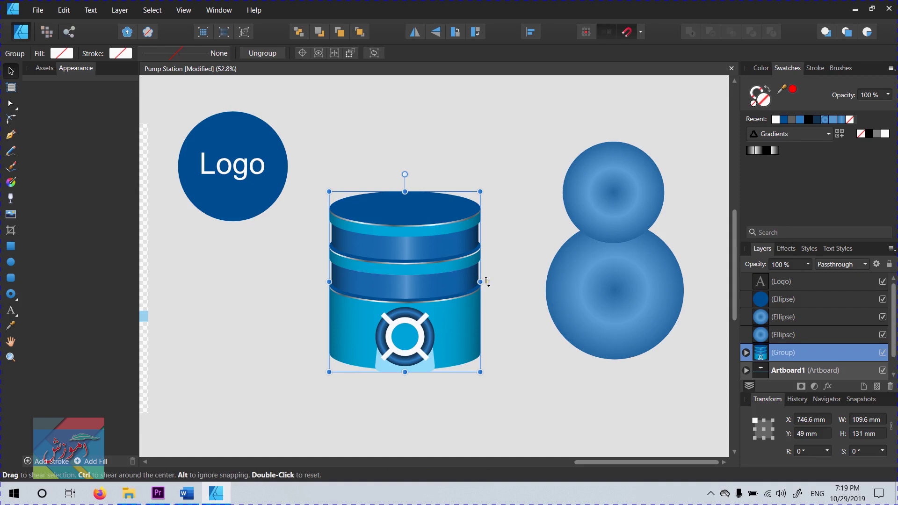
pyautogui.click(491, 281)
pyautogui.click(476, 282)
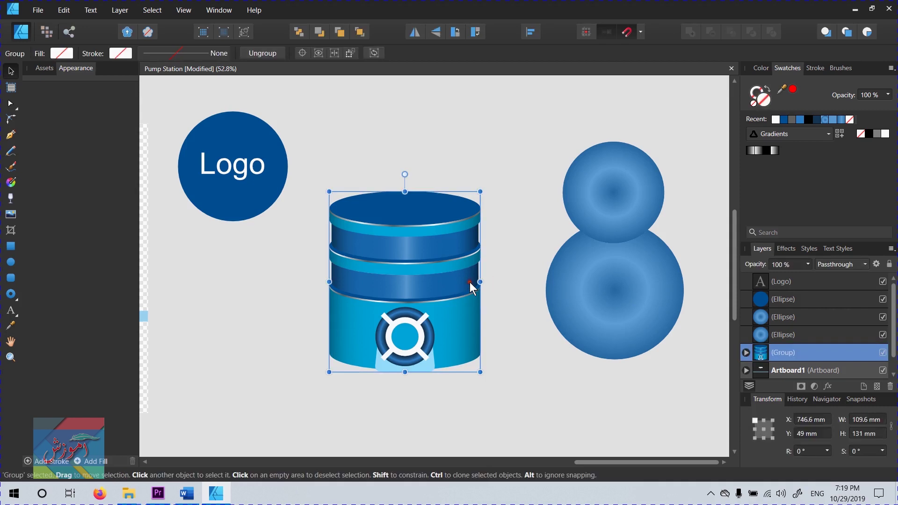
pyautogui.moveTo(481, 282)
pyautogui.mouseDown()
pyautogui.moveTo(481, 378)
pyautogui.moveTo(480, 153)
pyautogui.moveTo(487, 400)
pyautogui.moveTo(496, 154)
pyautogui.moveTo(469, 380)
pyautogui.mouseUp()
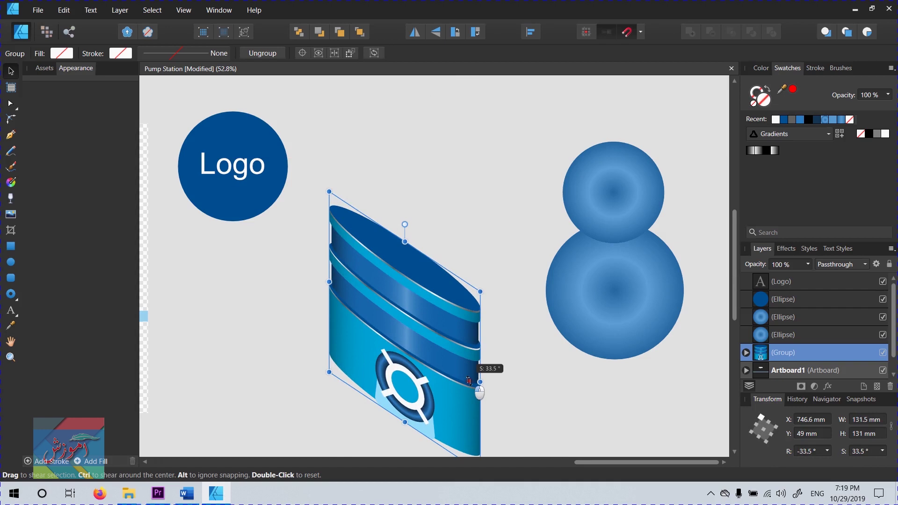
pyautogui.moveTo(468, 380)
pyautogui.mouseDown()
pyautogui.moveTo(482, 196)
pyautogui.moveTo(471, 292)
pyautogui.moveTo(472, 283)
pyautogui.mouseUp()
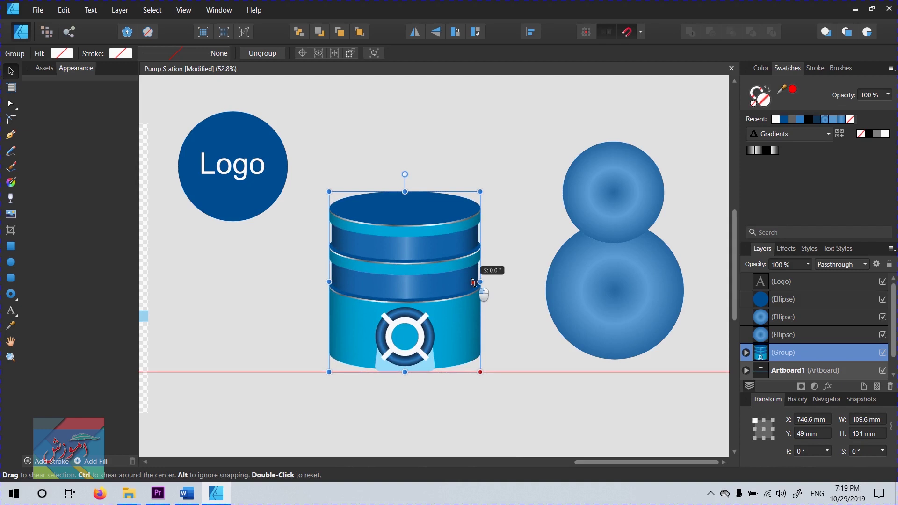
pyautogui.moveTo(473, 282); pyautogui.dragTo(494, 282)
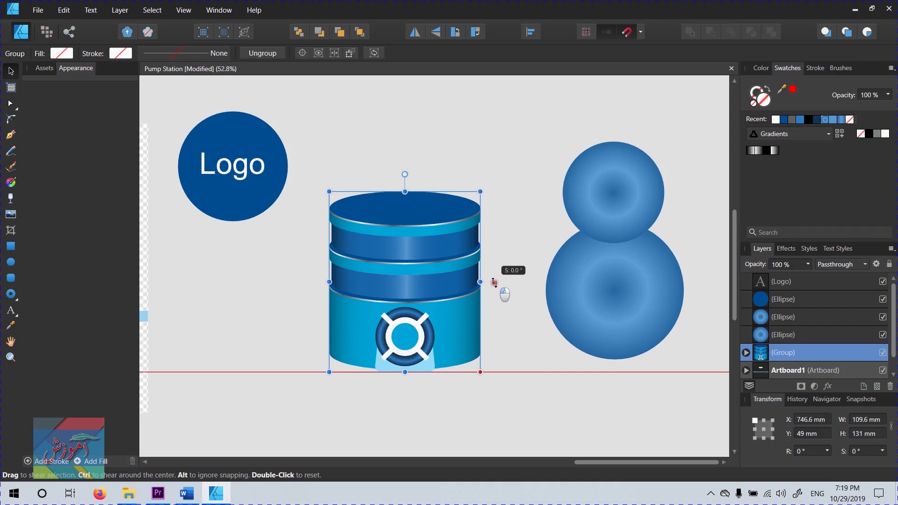
pyautogui.moveTo(494, 282); pyautogui.dragTo(477, 358)
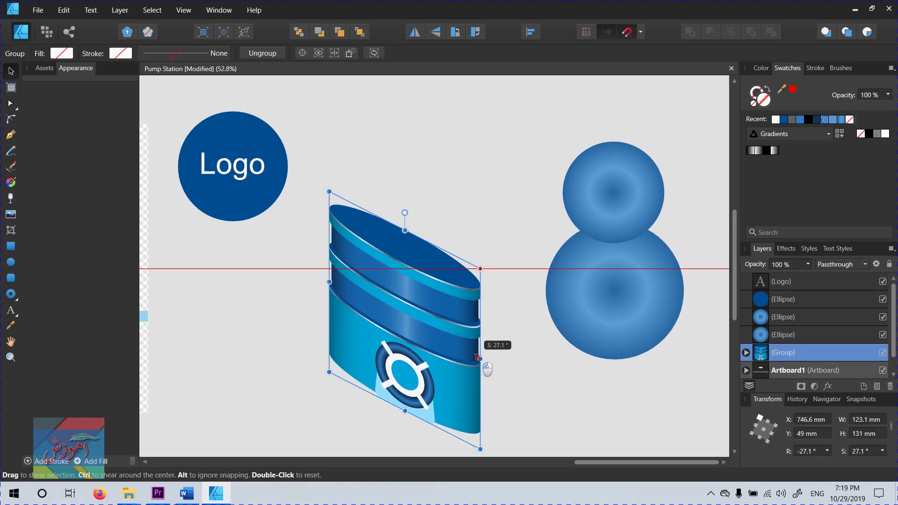
pyautogui.moveTo(477, 358)
pyautogui.mouseDown()
pyautogui.moveTo(466, 356)
pyautogui.moveTo(483, 388)
pyautogui.moveTo(491, 370)
pyautogui.mouseUp()
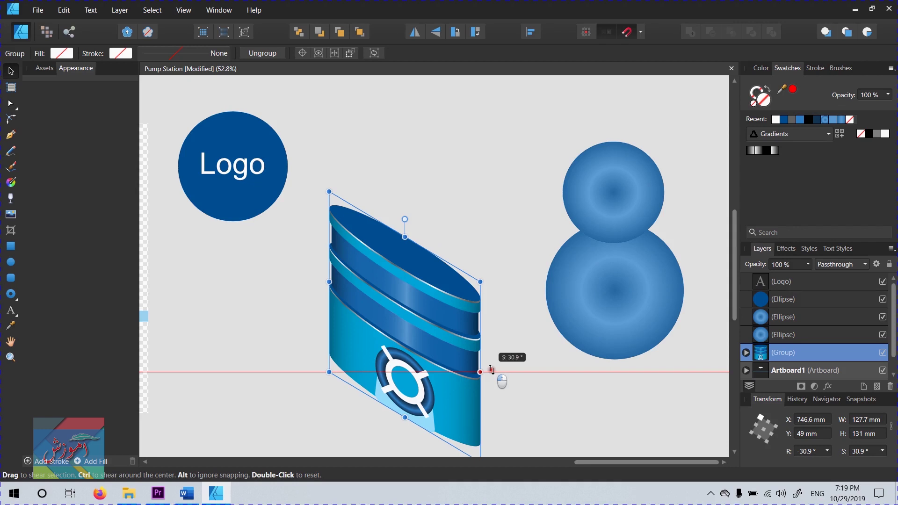
pyautogui.moveTo(491, 370)
pyautogui.mouseDown()
pyautogui.moveTo(371, 394)
pyautogui.moveTo(311, 296)
pyautogui.moveTo(380, 217)
pyautogui.moveTo(473, 215)
pyautogui.moveTo(502, 258)
pyautogui.moveTo(479, 319)
pyautogui.moveTo(414, 355)
pyautogui.moveTo(506, 233)
pyautogui.moveTo(355, 208)
pyautogui.moveTo(506, 234)
pyautogui.moveTo(486, 192)
pyautogui.mouseUp()
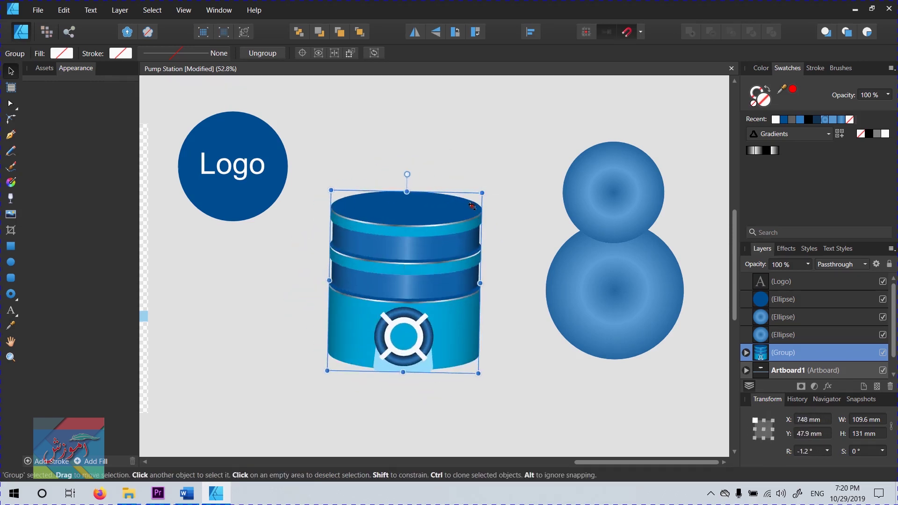
pyautogui.hotkey('ctrl', 'z')
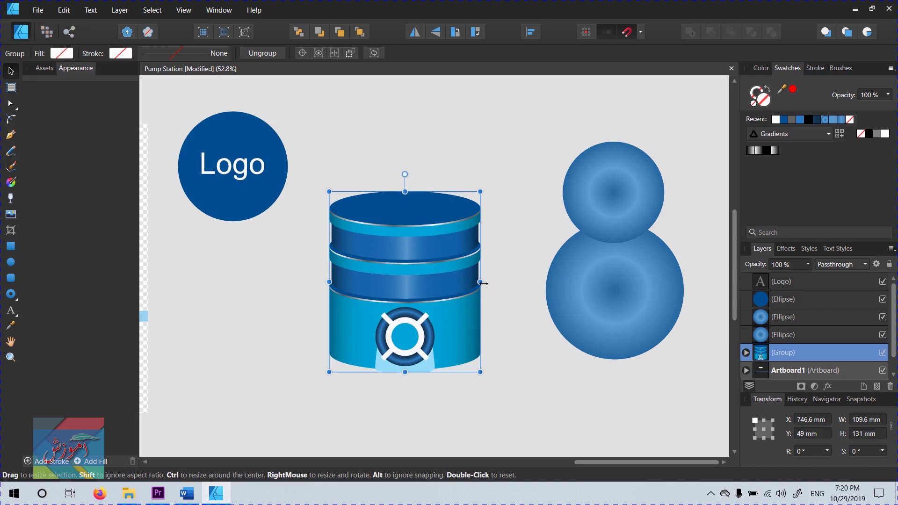
# - Marquee-select the Logo text together with its blue circle
pyautogui.moveTo(168, 101); pyautogui.dragTo(299, 231)
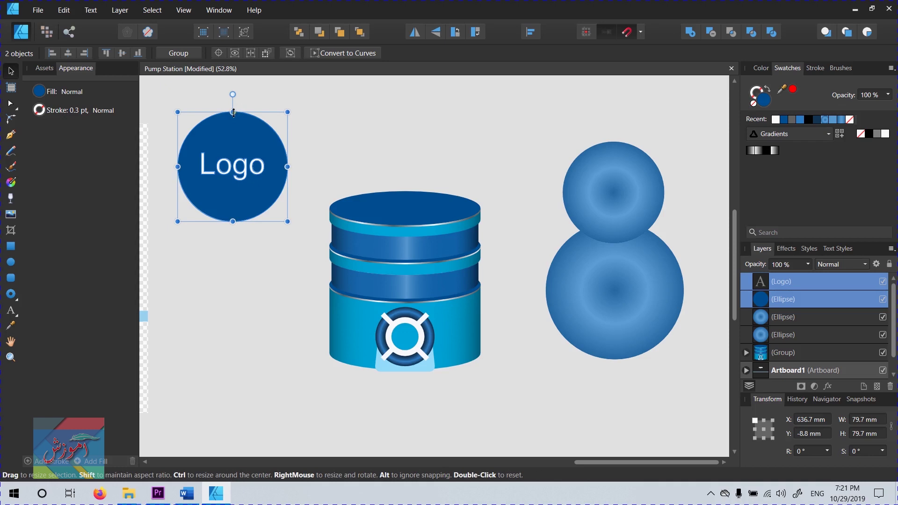
# - Flip the Logo badge vertically past itself, leaving a mirrored 62.8 × 78.4 mm oval
pyautogui.moveTo(233, 113); pyautogui.dragTo(227, 318)
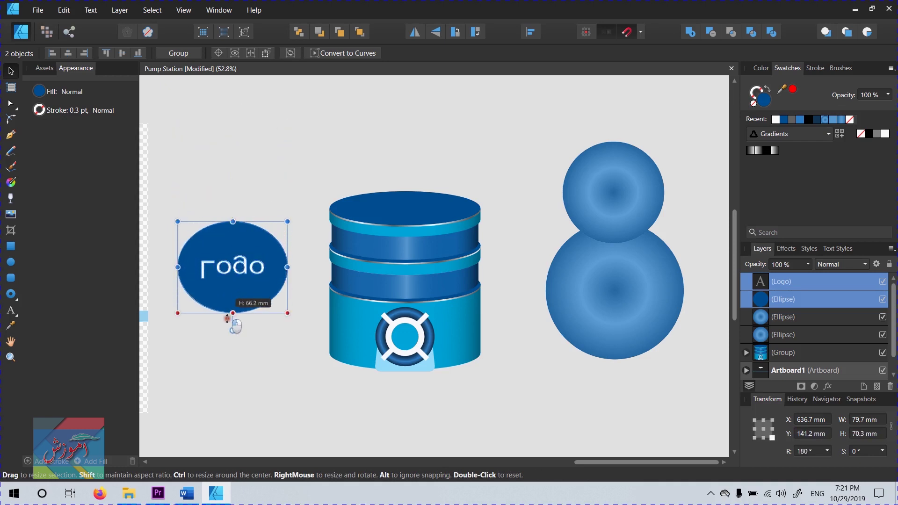
pyautogui.moveTo(227, 319)
pyautogui.mouseDown()
pyautogui.moveTo(223, 176)
pyautogui.moveTo(255, 154)
pyautogui.mouseUp()
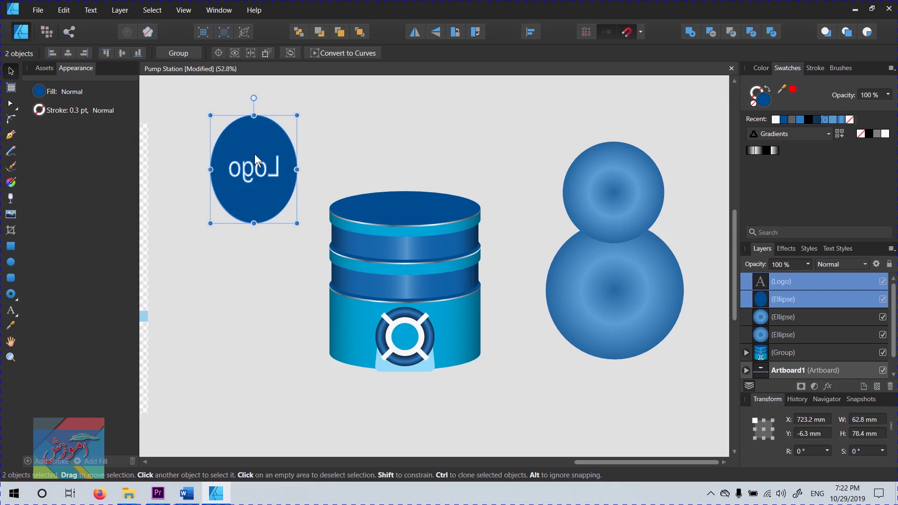
# - Undo the resize to restore the round Logo and test Flip Horizontal, leaving it unmirrored
pyautogui.hotkey('ctrl', 'z')
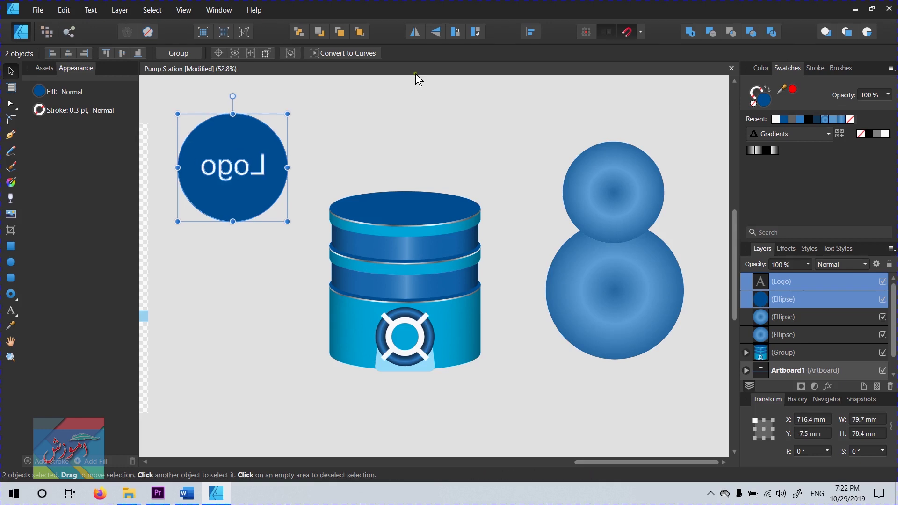
pyautogui.click(419, 32)
pyautogui.click(419, 32)
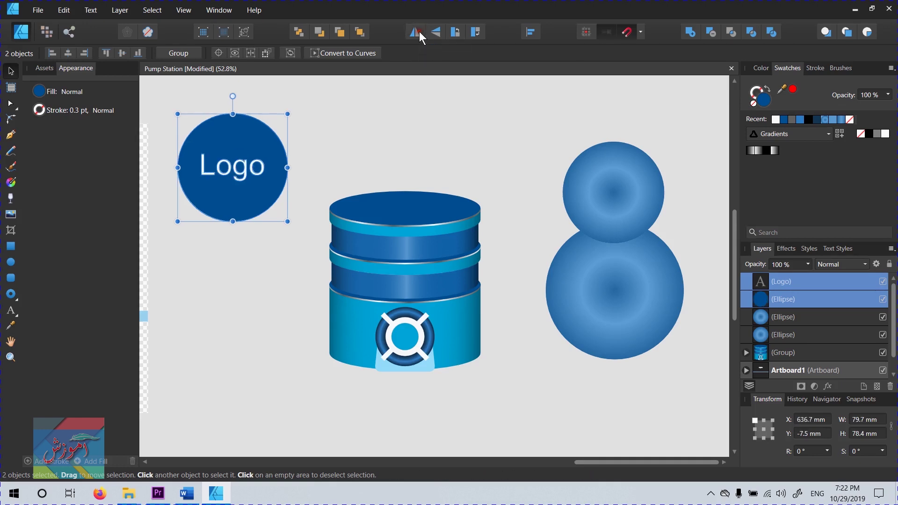
pyautogui.click(419, 32)
pyautogui.click(416, 31)
# - Test Flip Vertical and Rotate 90° on the Logo, leaving it upright at 79.7 × 78.4 mm
pyautogui.click(439, 32)
pyautogui.click(439, 31)
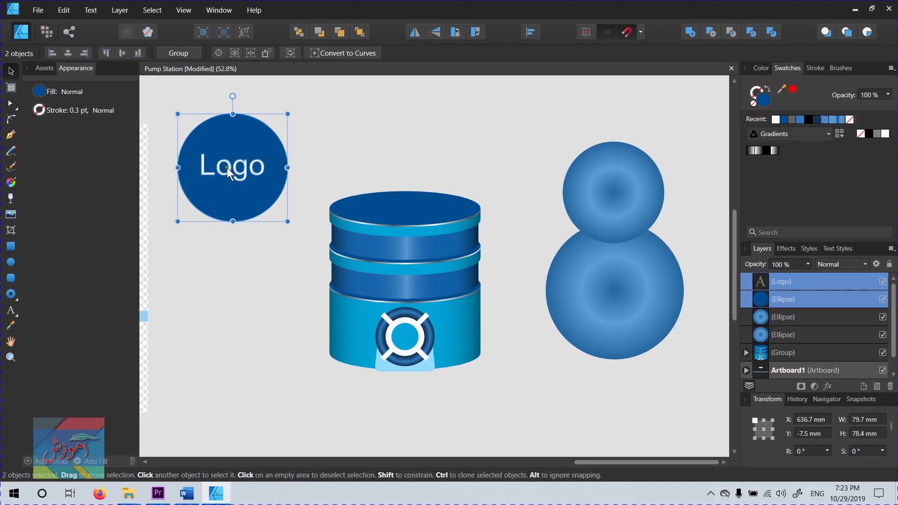
pyautogui.click(436, 32)
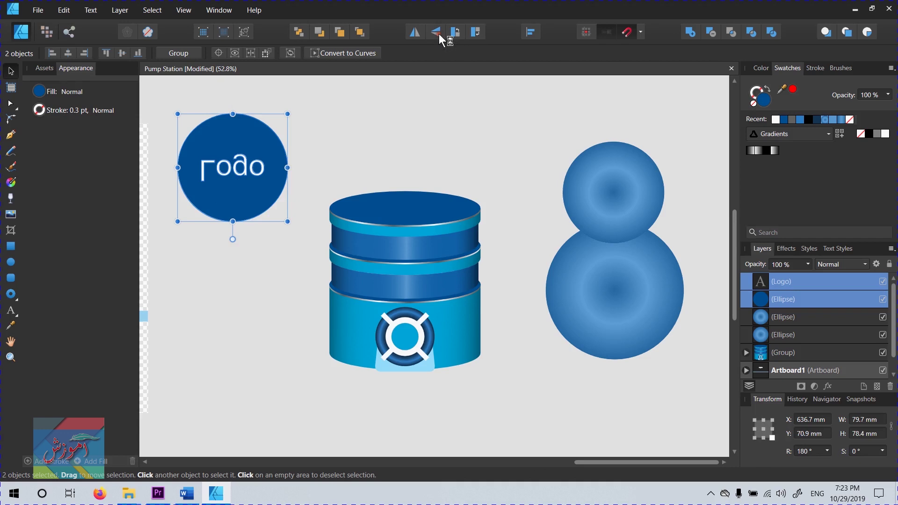
pyautogui.click(438, 34)
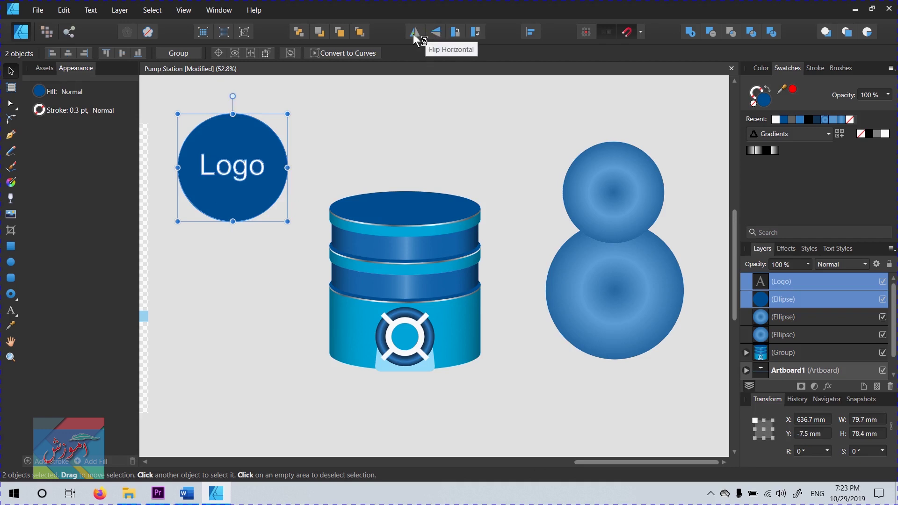
pyautogui.click(459, 33)
pyautogui.click(458, 33)
pyautogui.click(457, 31)
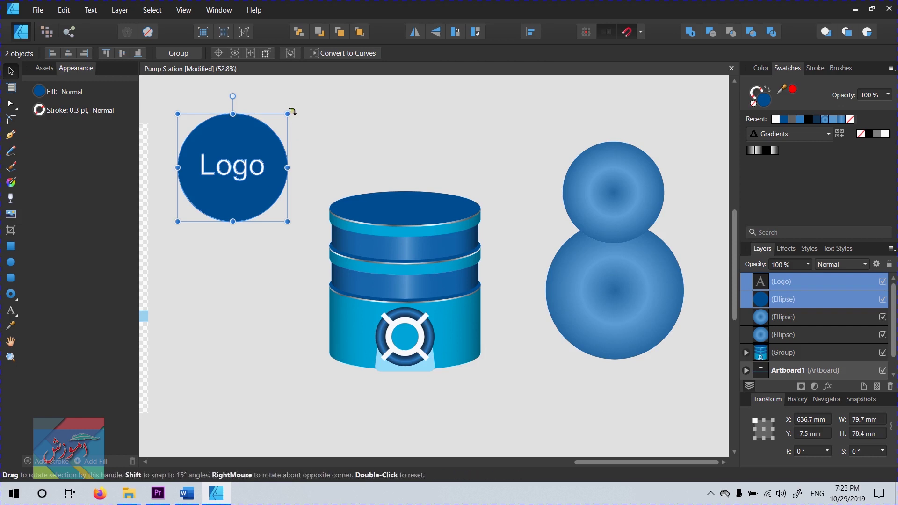
pyautogui.moveTo(292, 111)
pyautogui.mouseDown()
pyautogui.moveTo(308, 180)
pyautogui.moveTo(302, 157)
pyautogui.mouseUp()
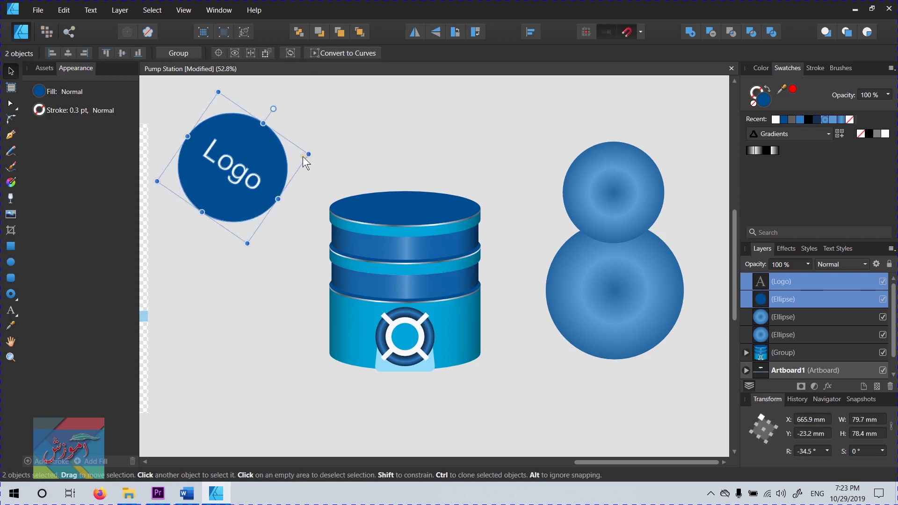
pyautogui.hotkey('ctrl', 'z')
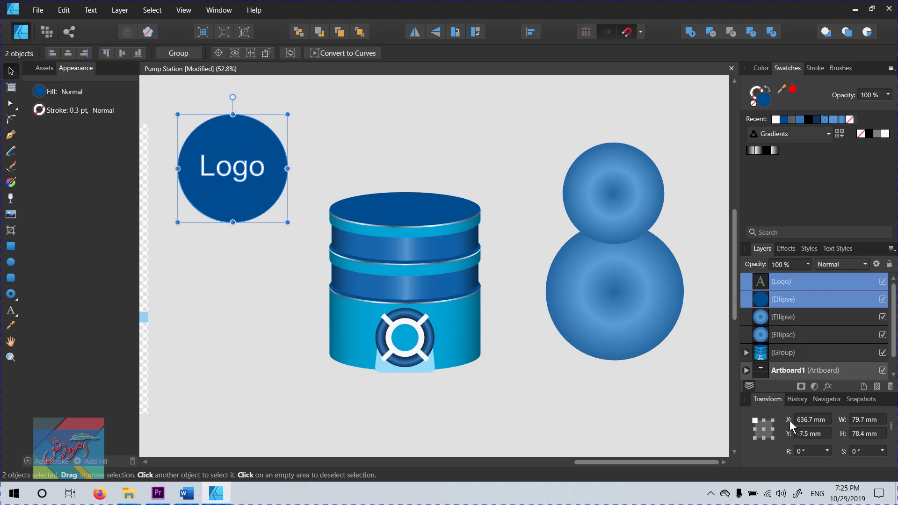
# - Drag the Logo circle just above the cylinder group, to X 674.2 mm, Y -29.3 mm
pyautogui.moveTo(268, 205); pyautogui.dragTo(364, 175)
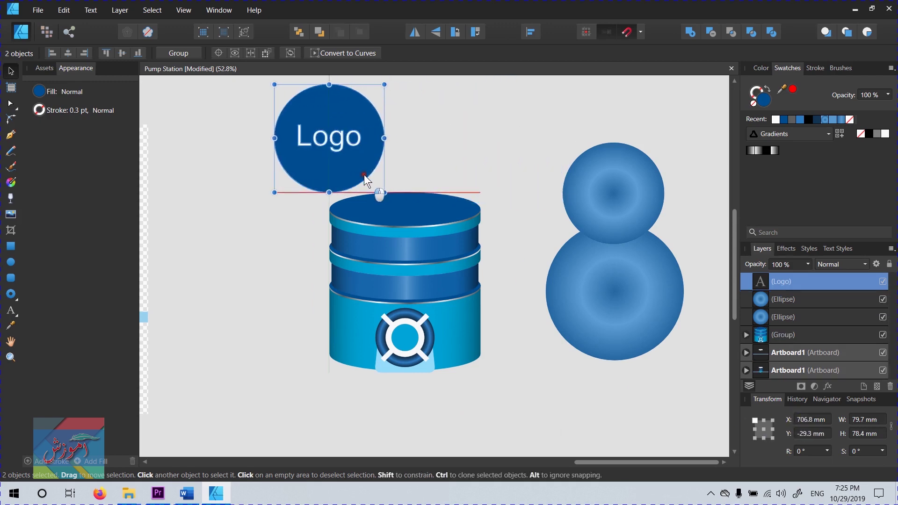
pyautogui.moveTo(376, 168)
pyautogui.mouseDown()
pyautogui.moveTo(383, 163)
pyautogui.moveTo(331, 168)
pyautogui.mouseUp()
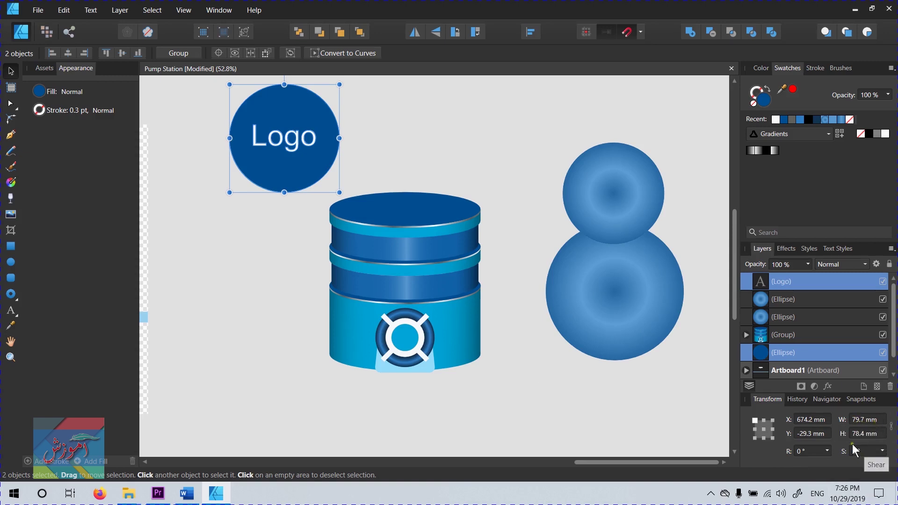
# - Set the Logo circle to W 75 mm and H 75 mm, then try the R slider
pyautogui.click(865, 419)
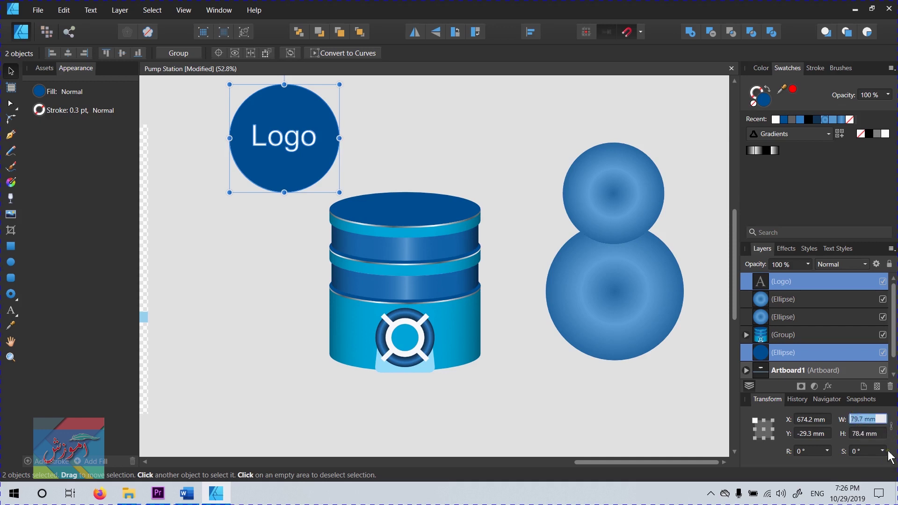
pyautogui.write('75')
pyautogui.press('Tab')
pyautogui.write('75')
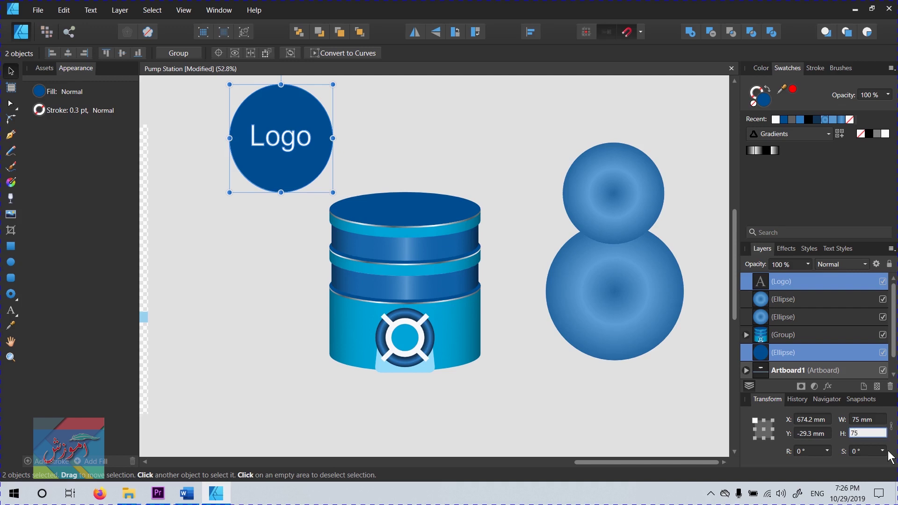
pyautogui.press('Return')
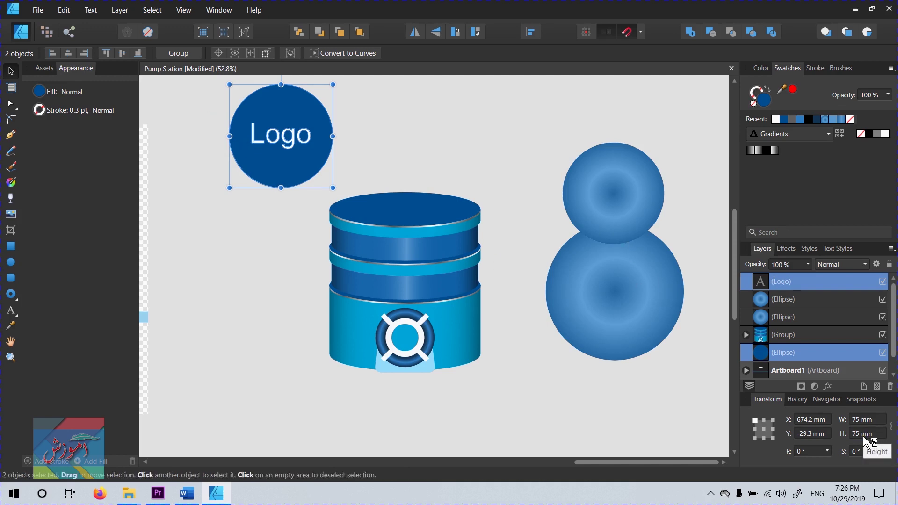
pyautogui.click(828, 450)
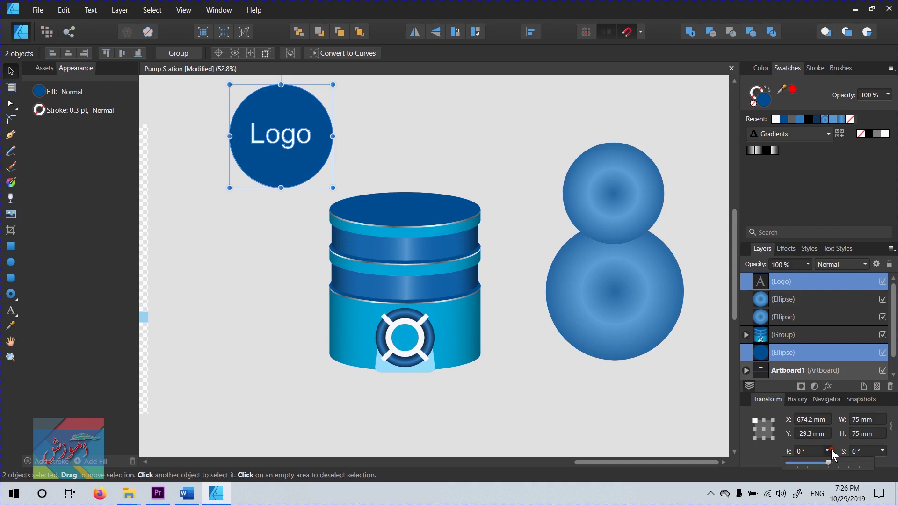
pyautogui.moveTo(830, 461)
pyautogui.mouseDown()
pyautogui.moveTo(815, 464)
pyautogui.moveTo(827, 464)
pyautogui.mouseUp()
# - Set the Transform anchor to bottom centre and dismiss the rotation slider
pyautogui.click(764, 438)
pyautogui.click(798, 425)
pyautogui.click(793, 450)
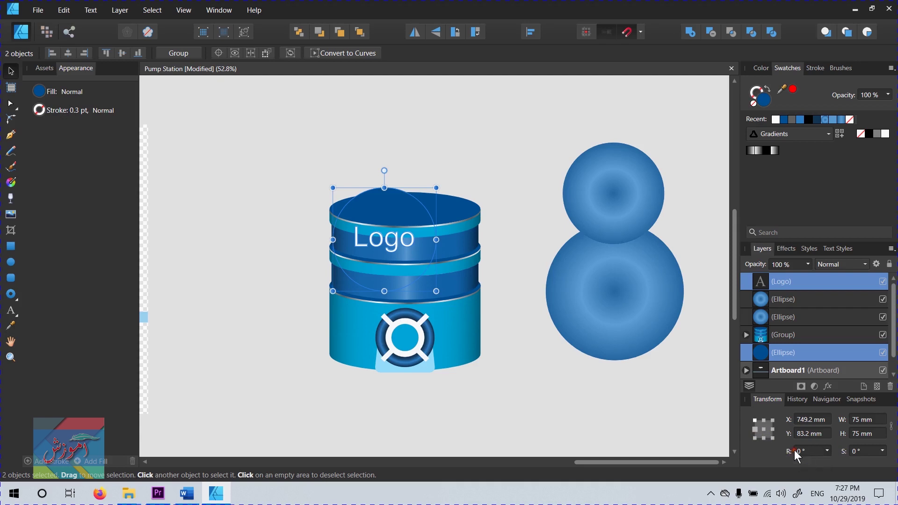
# - Test the S shear slider, then drag the unsheared Logo above-left of the cylinder to X 662.3 mm, Y 25 mm
pyautogui.click(882, 451)
pyautogui.moveTo(853, 462)
pyautogui.mouseDown()
pyautogui.moveTo(869, 463)
pyautogui.moveTo(812, 462)
pyautogui.mouseUp()
pyautogui.moveTo(372, 198)
pyautogui.mouseDown()
pyautogui.moveTo(274, 150)
pyautogui.moveTo(257, 130)
pyautogui.mouseUp()
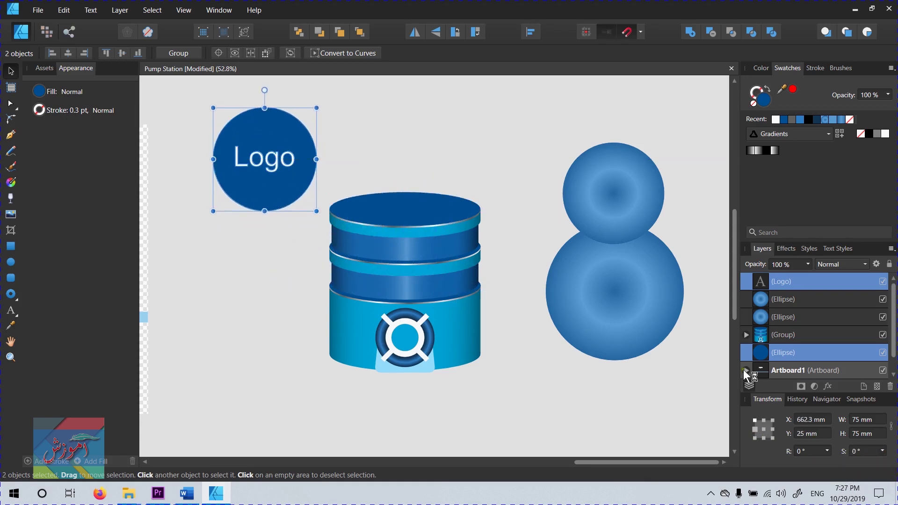